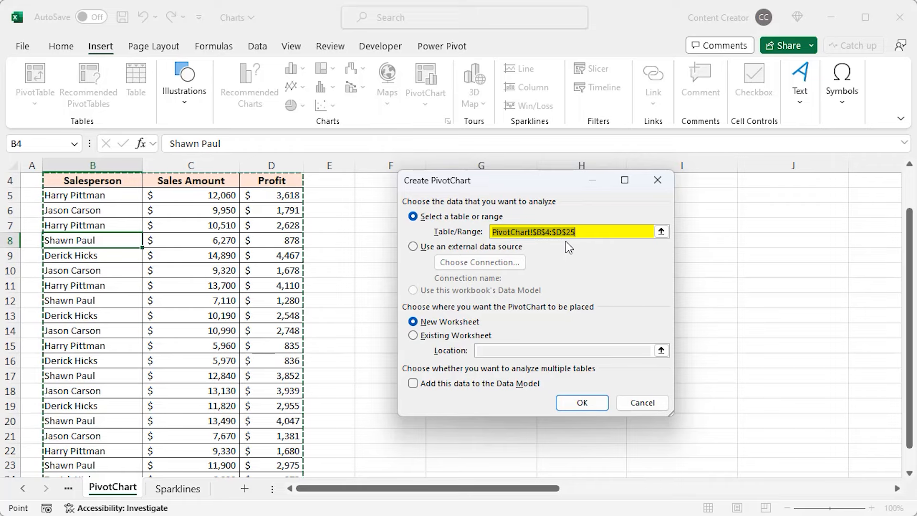
Step: Create a PivotChart from the sales table B4:D25, placing it on the existing worksheet at cell F4
click(414, 335)
scroll(363, 313, up, 1)
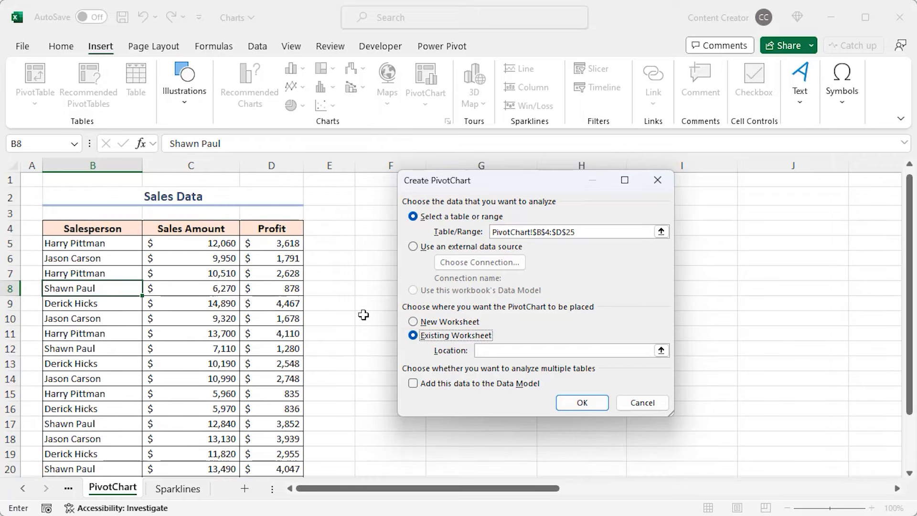
click(378, 228)
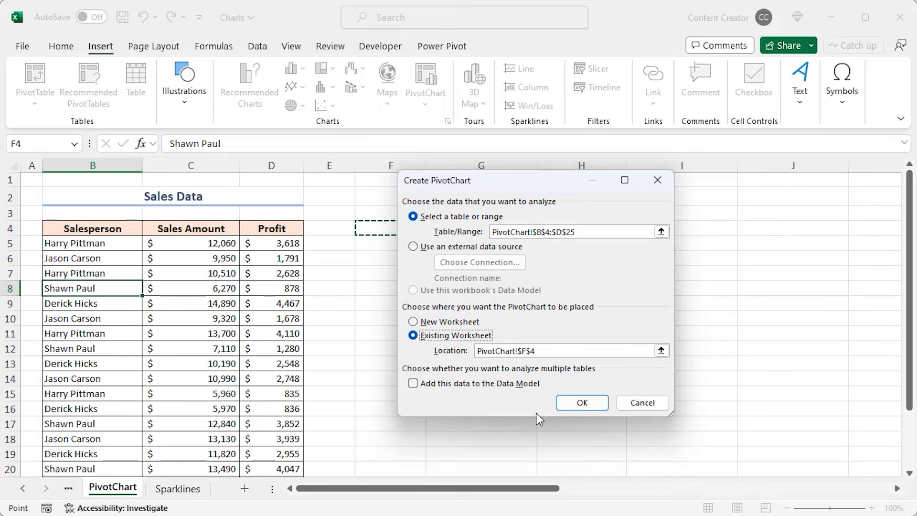
click(586, 406)
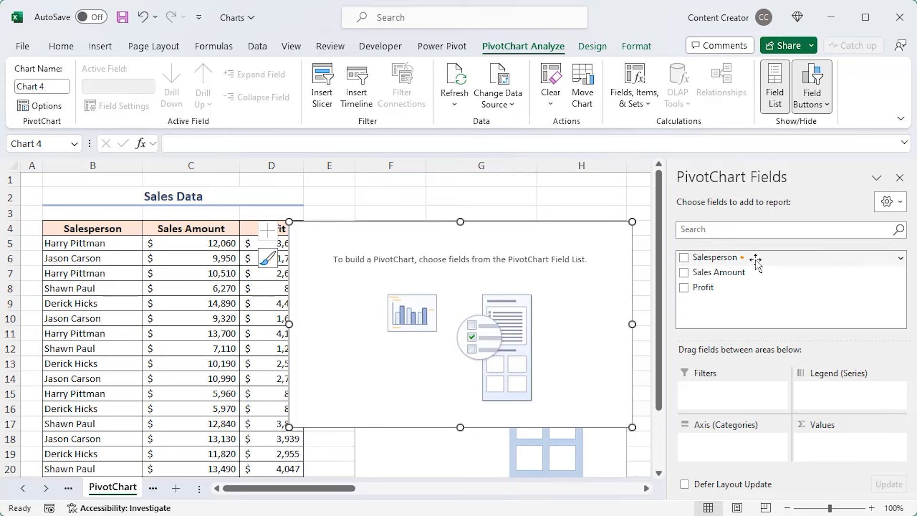
Step: Assign Salesperson to the PivotChart's axis categories and add Sales Amount and Profit as values
drag(756, 261, 739, 457)
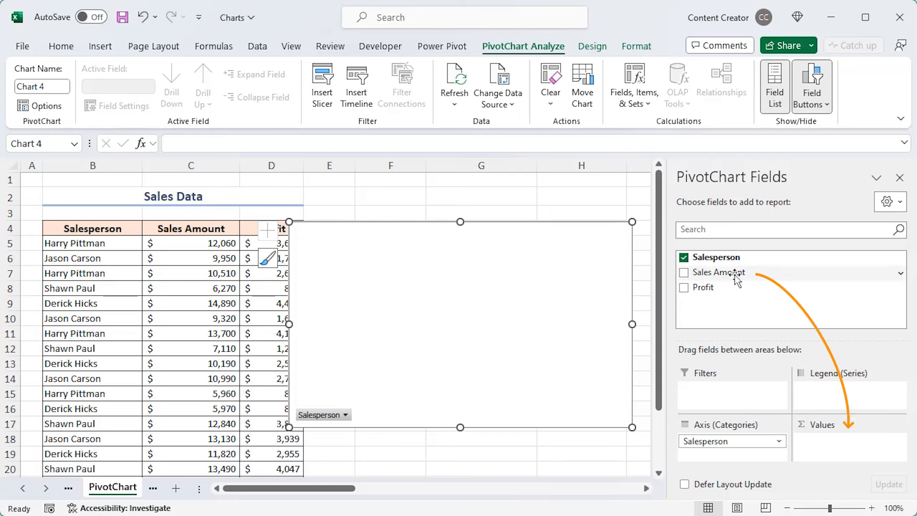
drag(733, 276, 841, 442)
drag(703, 288, 842, 461)
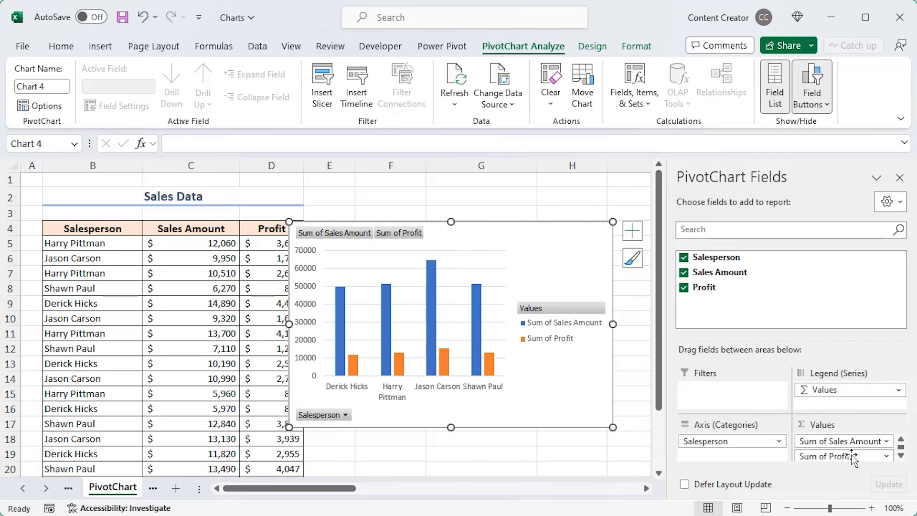
Step: Change the PivotChart's Profit value field to be summarized by Average
right_click(399, 235)
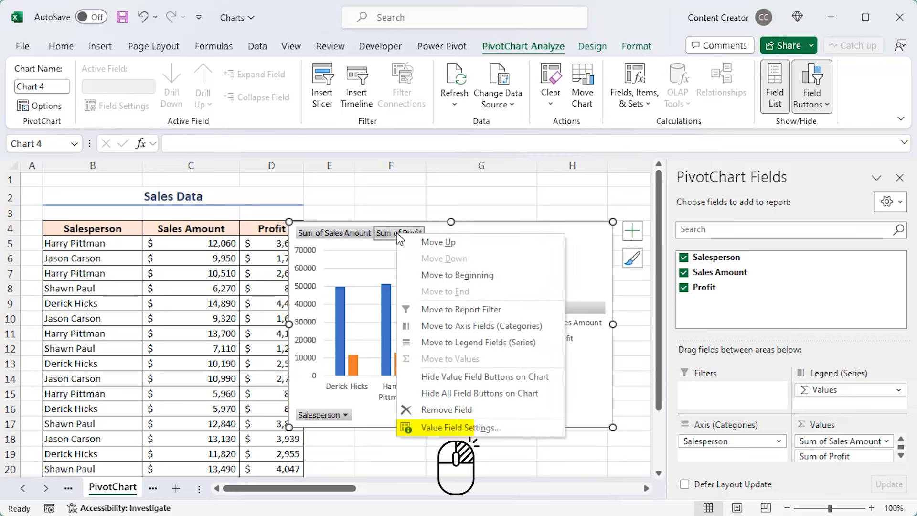
click(459, 428)
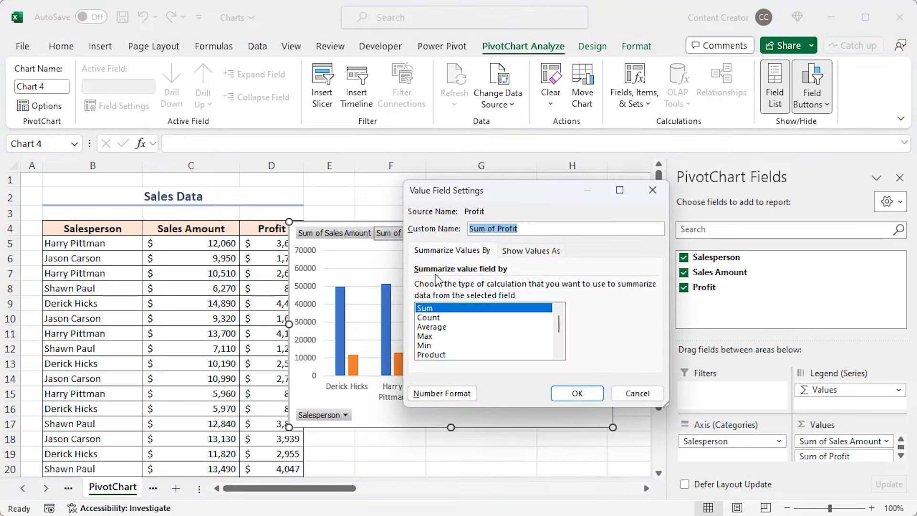
click(439, 328)
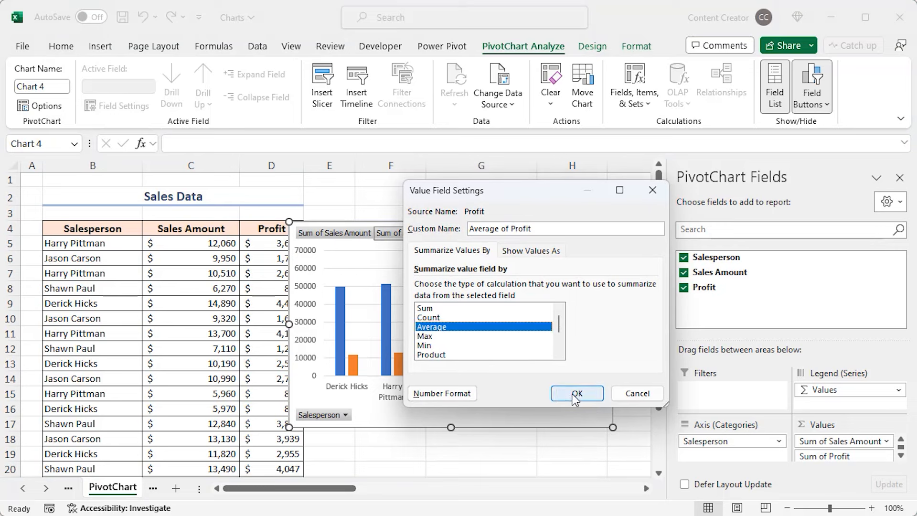
click(578, 394)
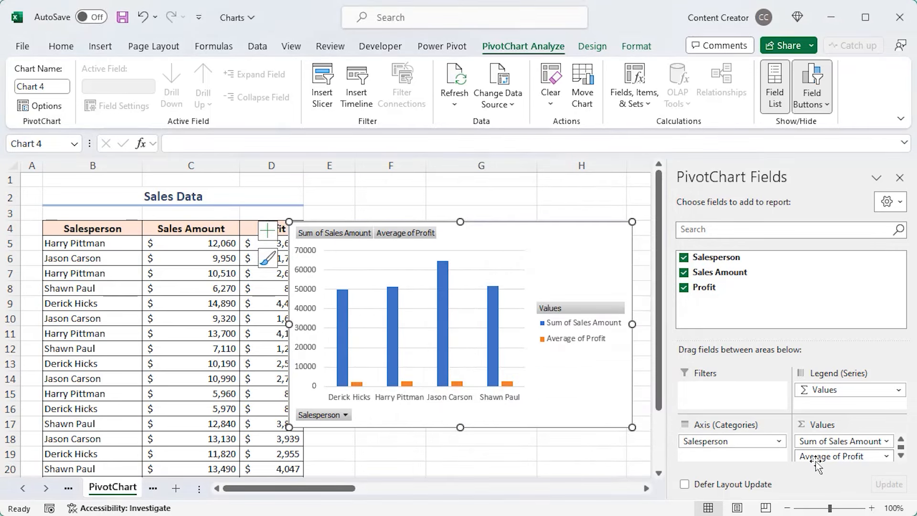
Step: Filter the PivotChart's Salesperson field to only the first and third salespeople listed in the filter
click(345, 415)
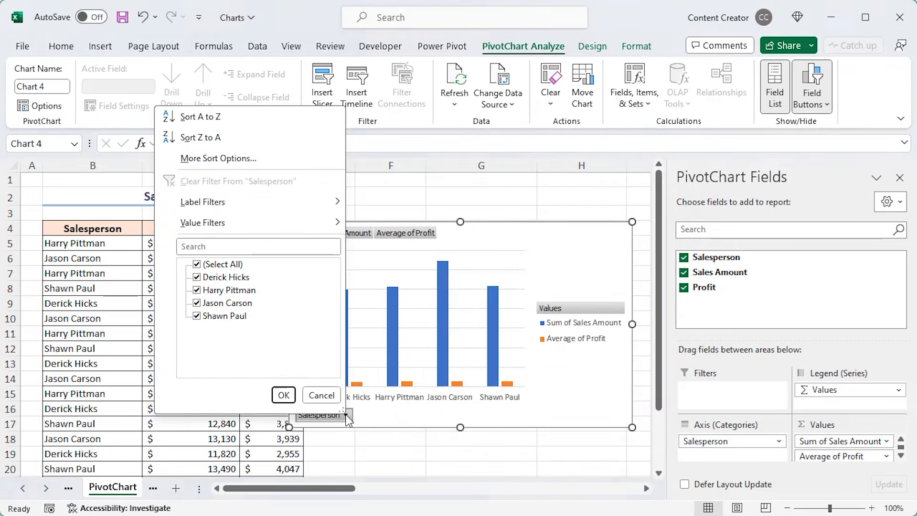
click(197, 266)
click(197, 277)
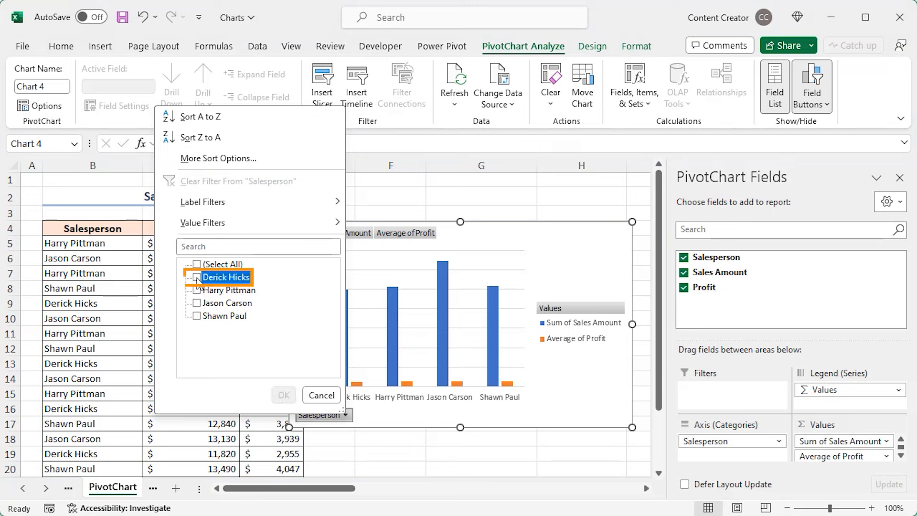
click(197, 304)
click(282, 396)
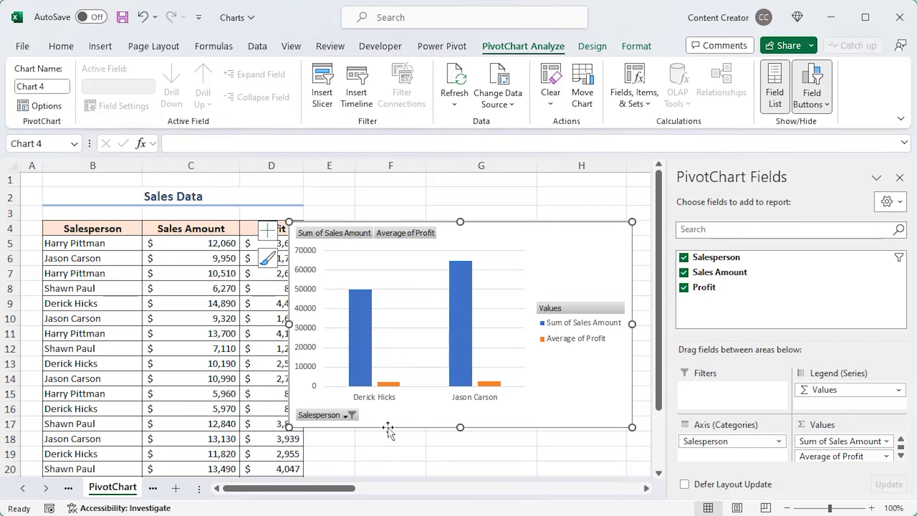
Step: Change the PivotChart's chart type to the standard Pie and deselect the chart
click(592, 45)
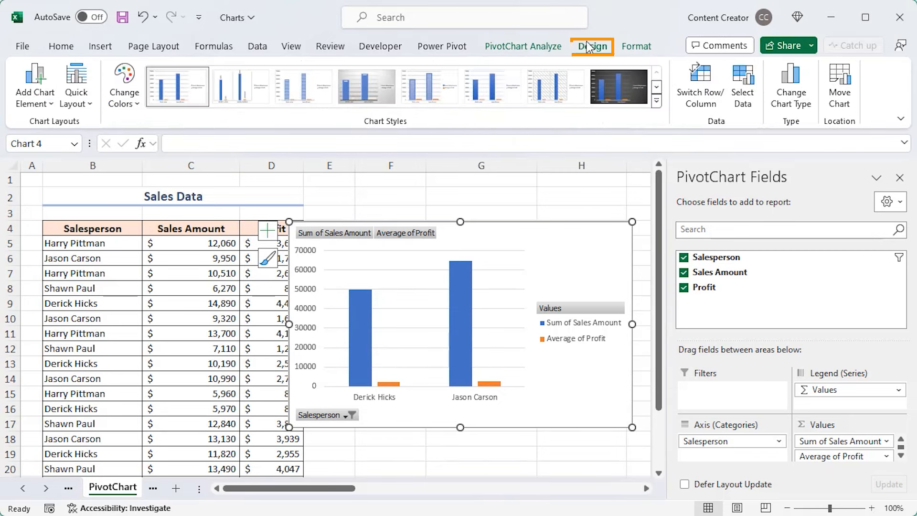
click(785, 110)
click(274, 180)
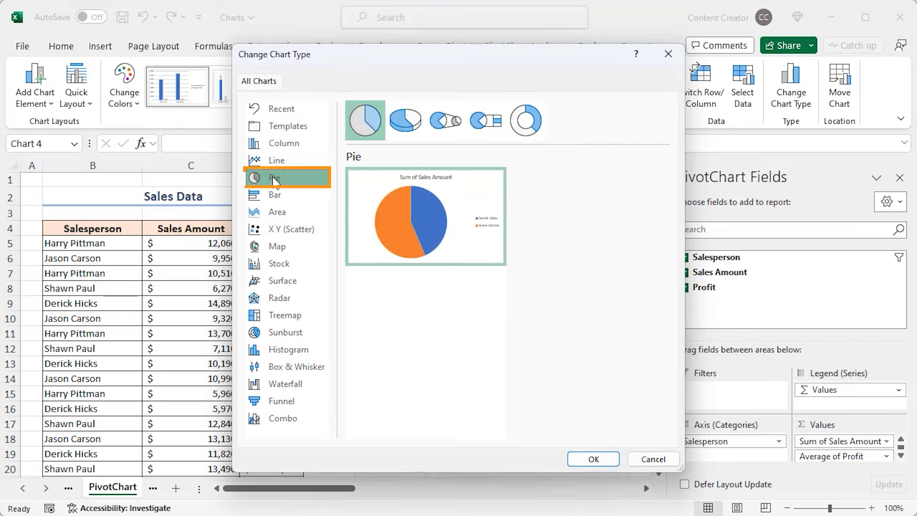
click(604, 460)
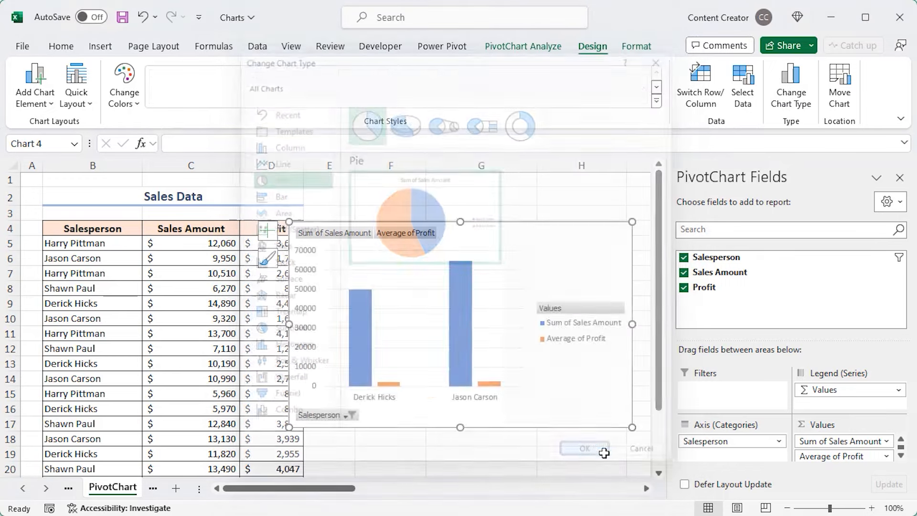
click(483, 444)
Step: On the Sparklines sheet, insert a line sparkline in F5 from data range C5:E5 and fill it down to F13
click(107, 48)
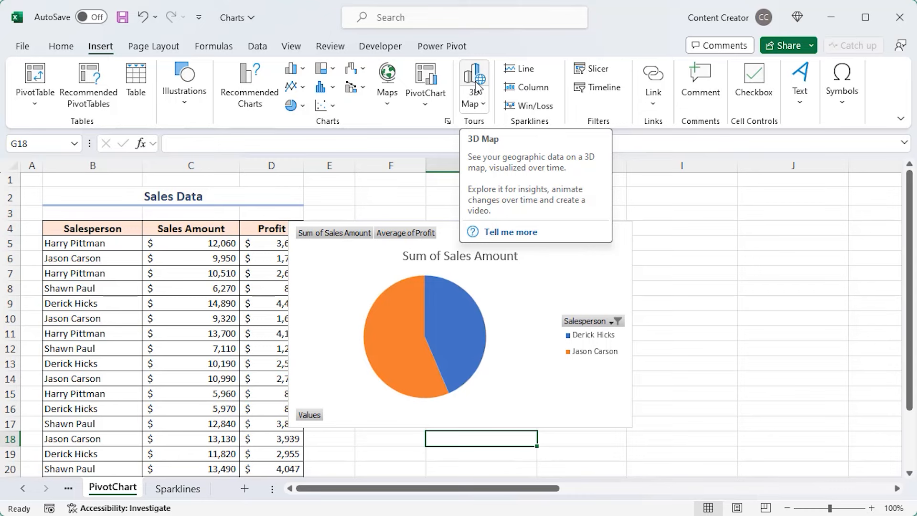
click(178, 489)
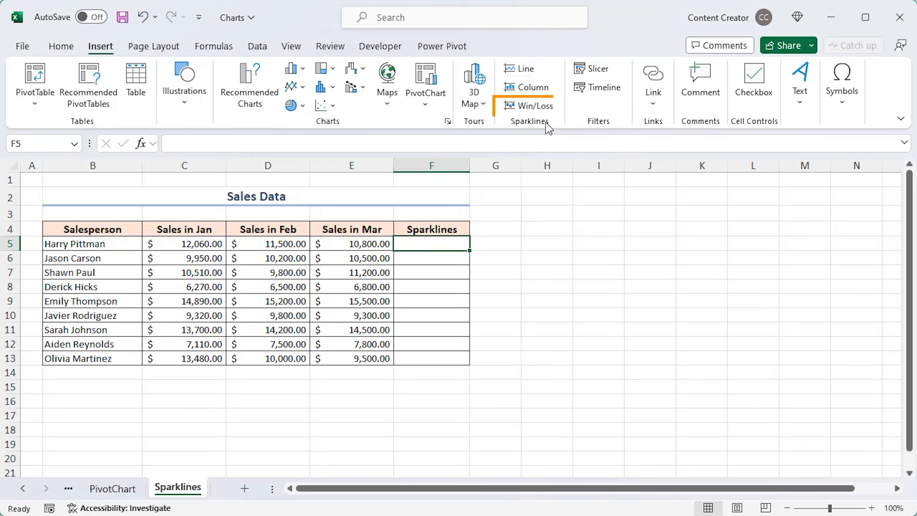
click(524, 69)
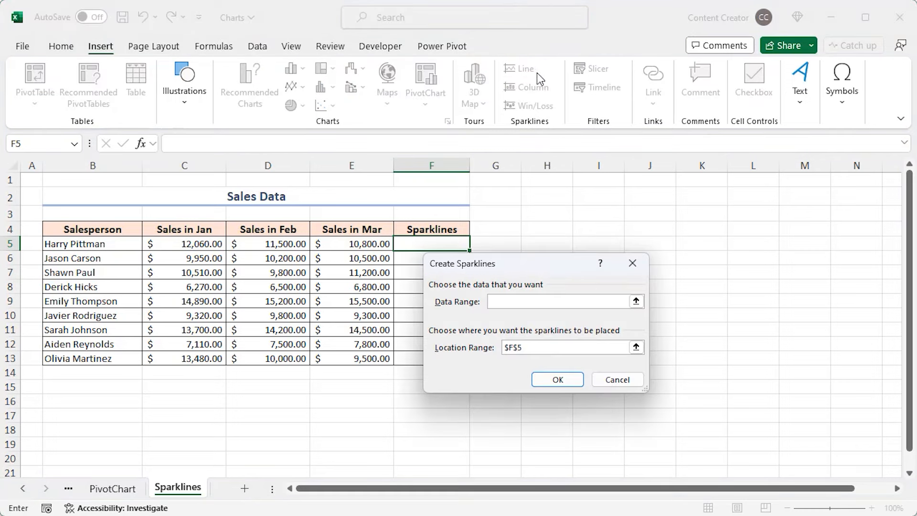
drag(501, 270, 530, 256)
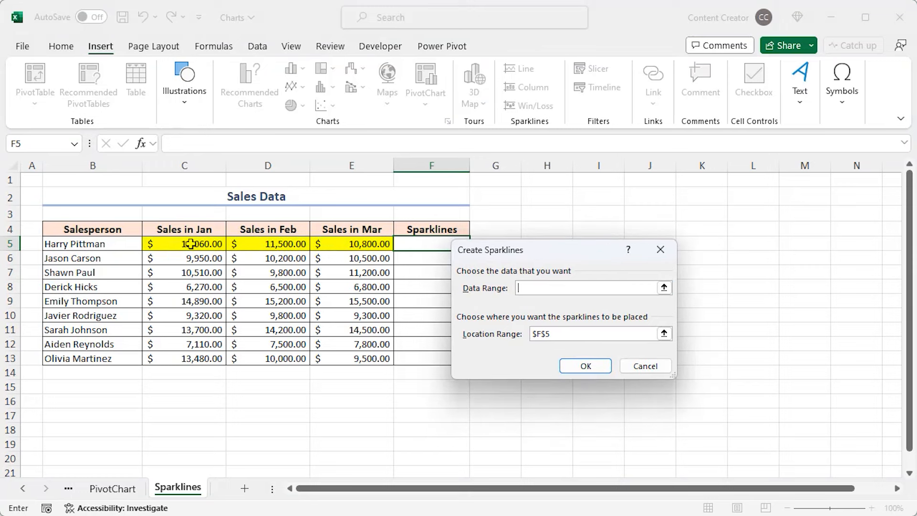
drag(189, 244, 352, 244)
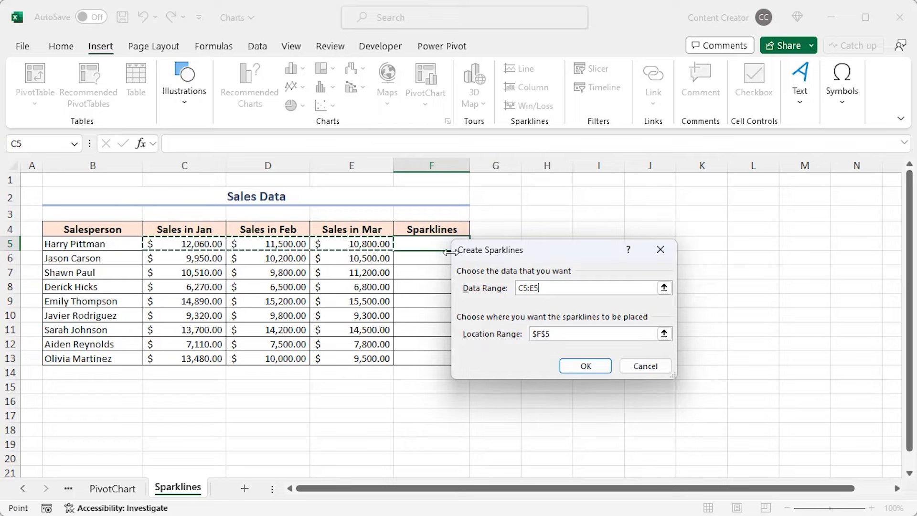
click(586, 367)
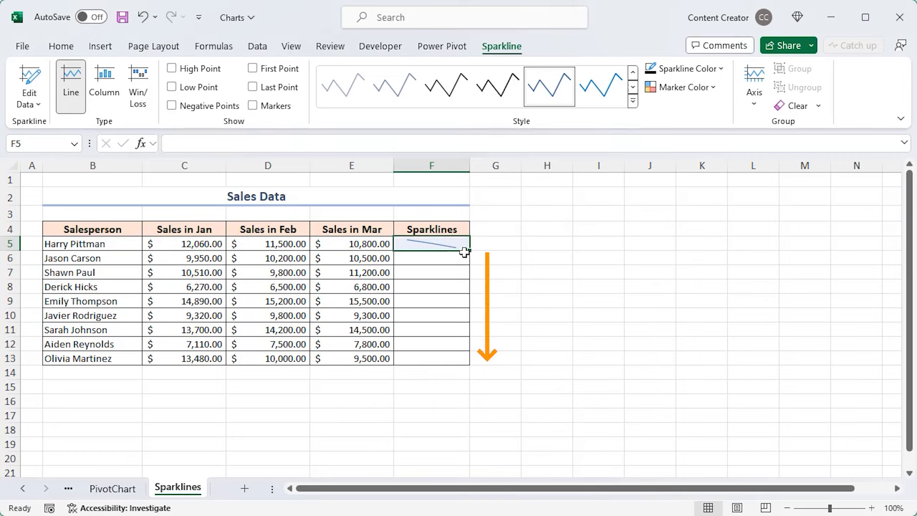
drag(468, 251, 466, 362)
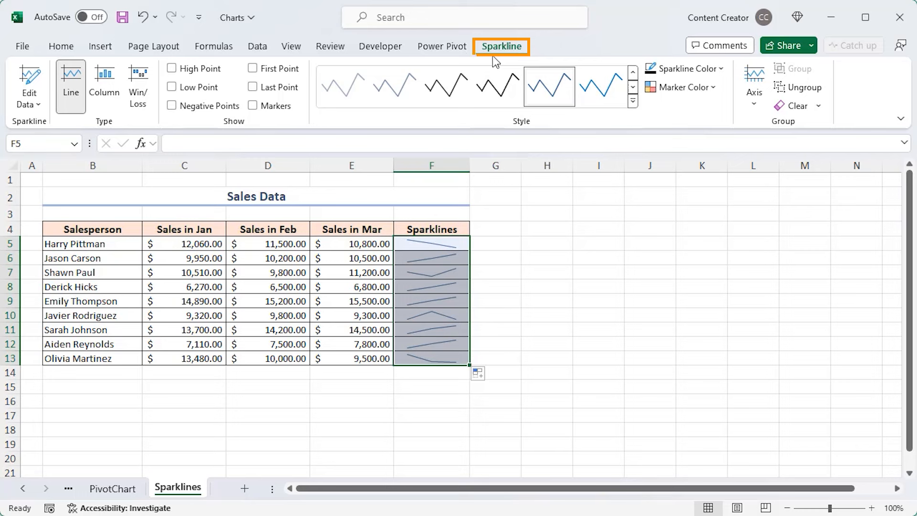
Step: Try the Column type on the sparklines in F5:F13 and return them to the Line type
click(36, 106)
click(162, 100)
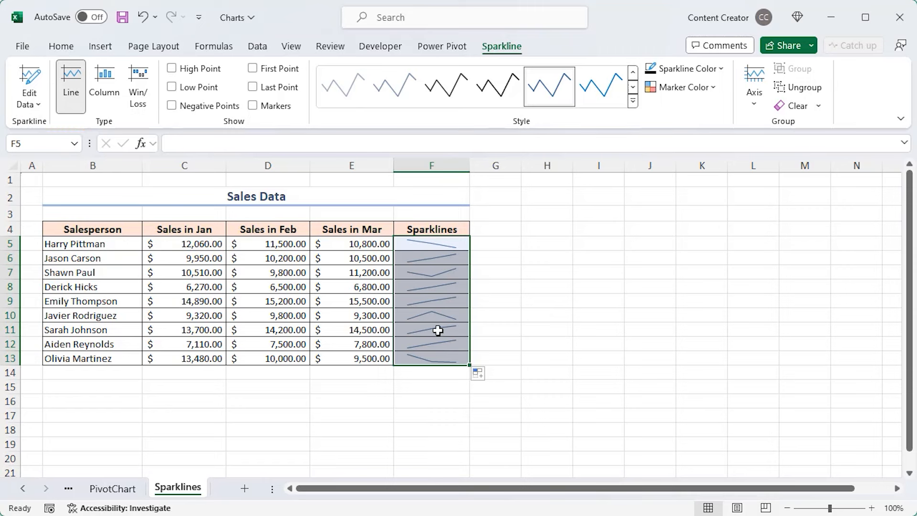
click(104, 86)
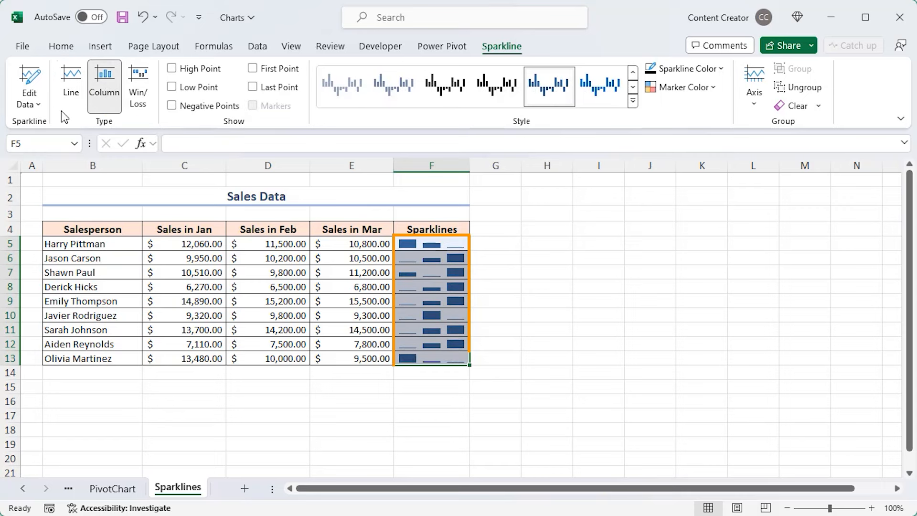
click(76, 90)
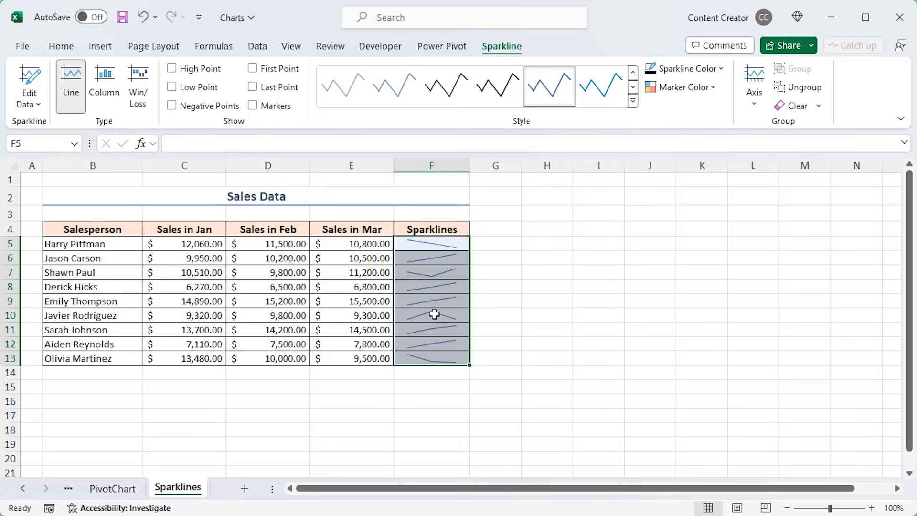
Step: Mark the high and low points on the sparklines in F5:F13 and apply the gold line style with darker gold markers
click(172, 68)
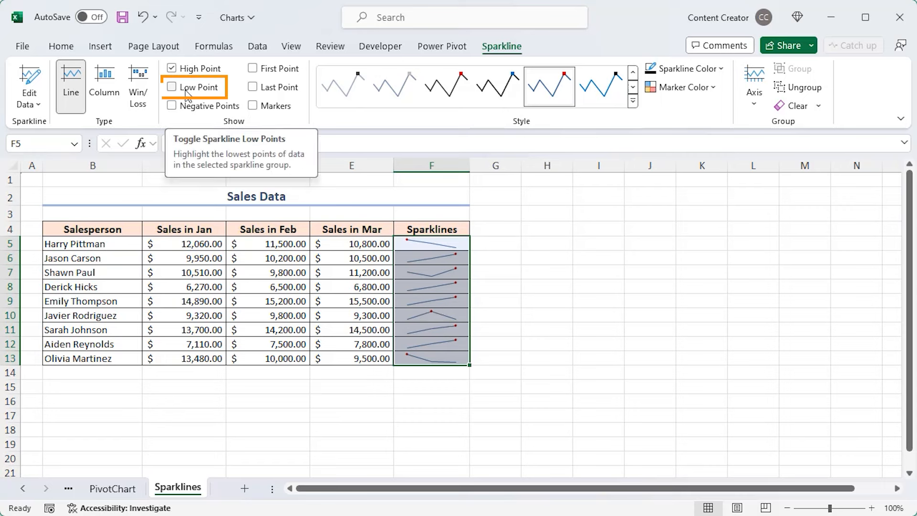
click(213, 90)
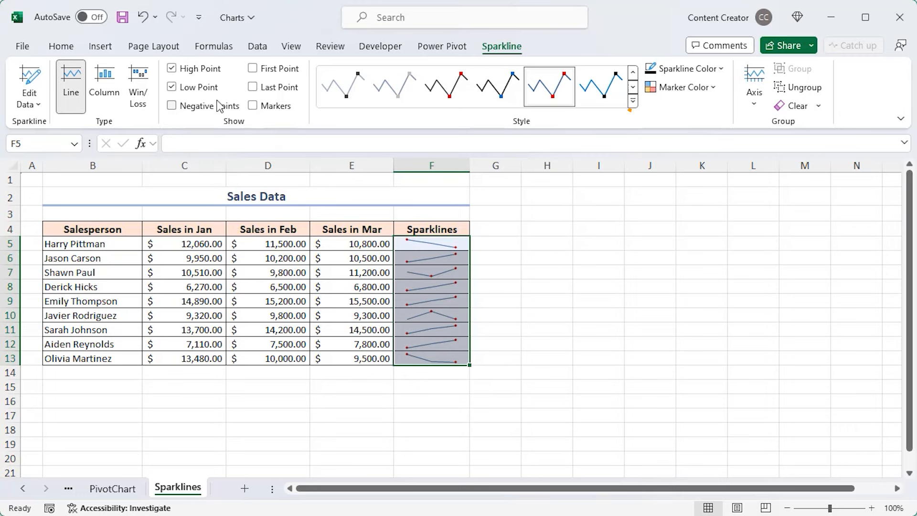
click(633, 101)
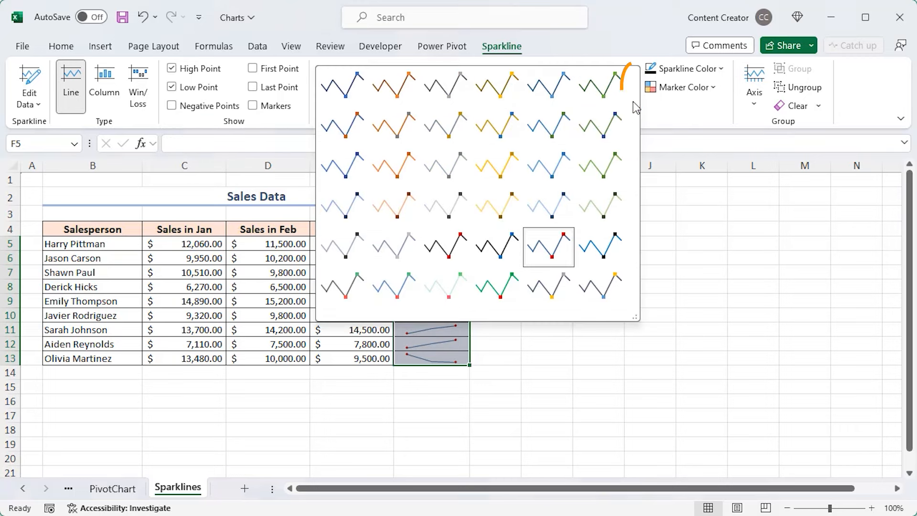
click(518, 160)
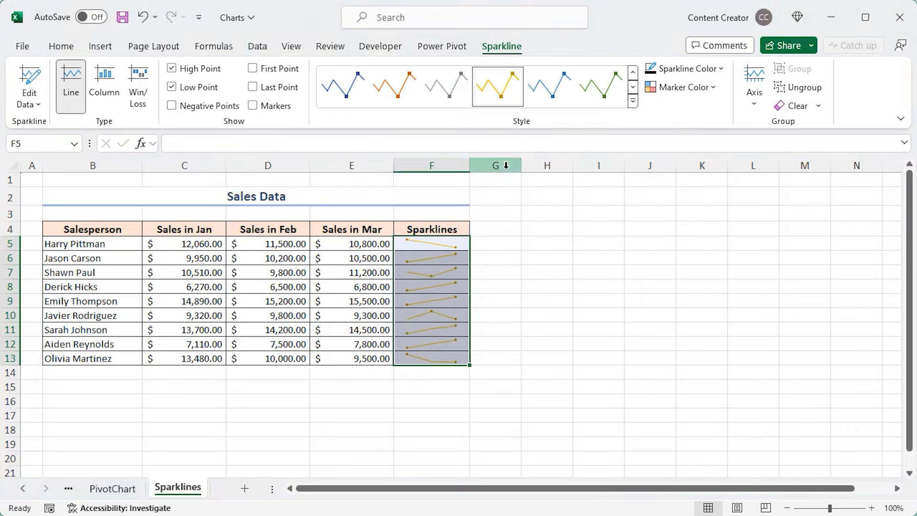
click(722, 70)
click(674, 87)
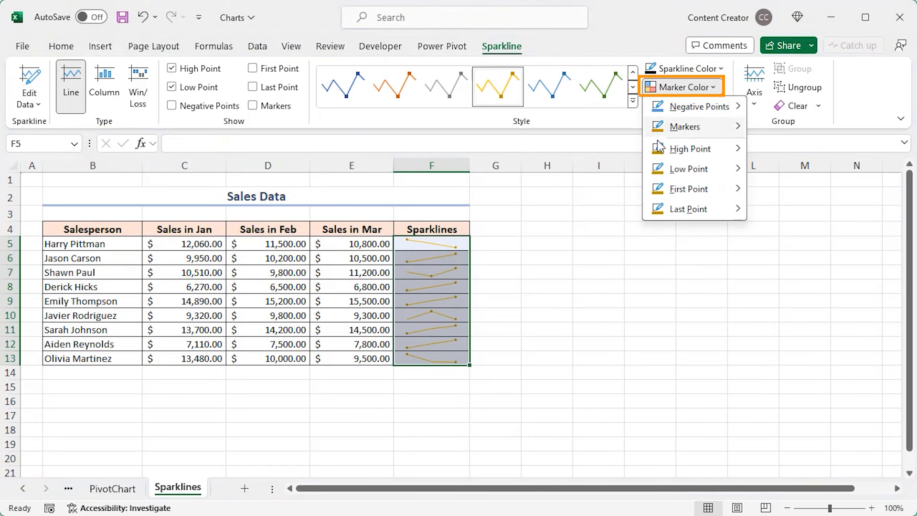
mouse_move(697, 110)
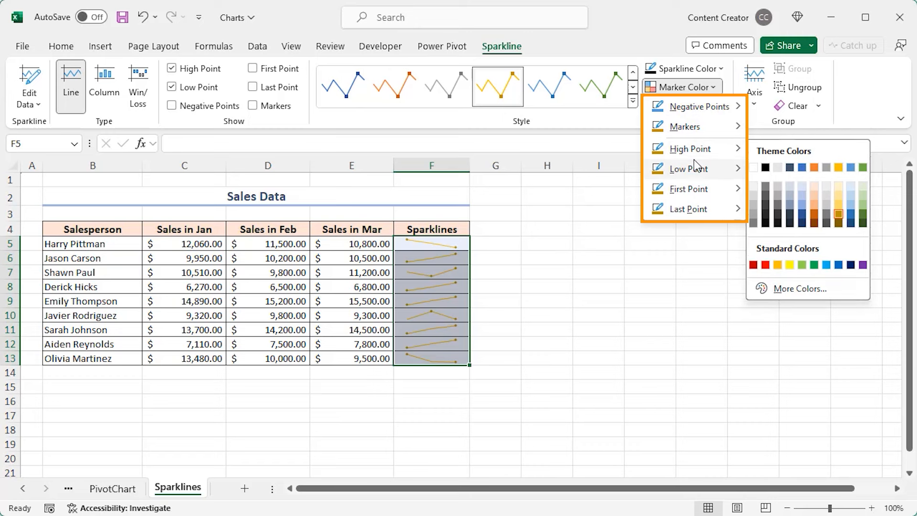
click(517, 253)
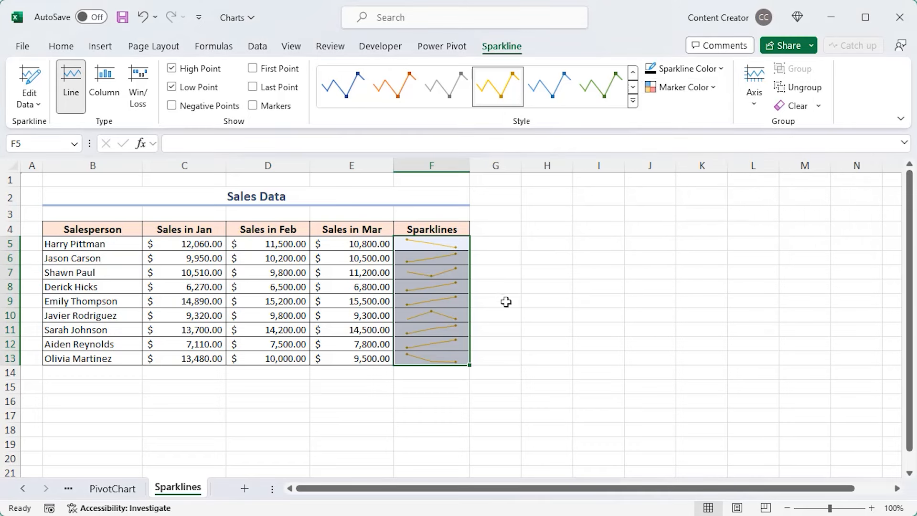
click(507, 311)
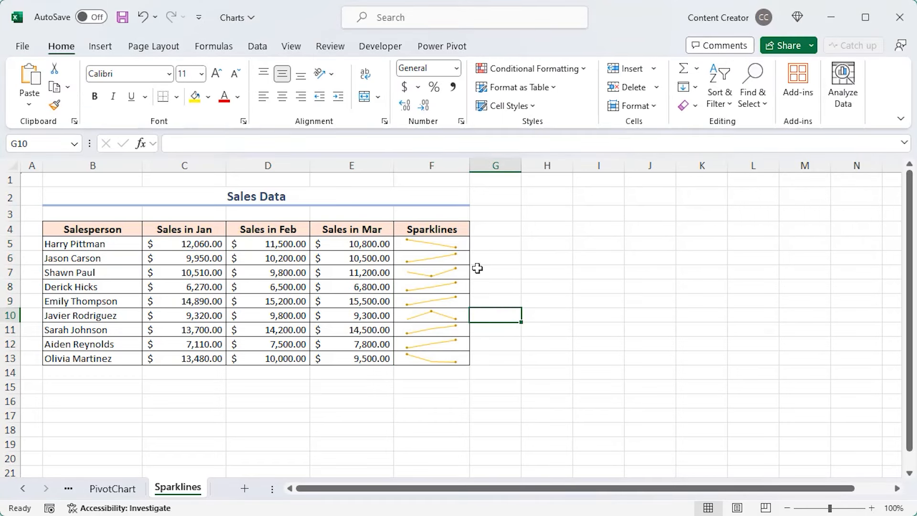
Step: Try clearing only the selected sparkline in F5 and undo the clearing
click(435, 289)
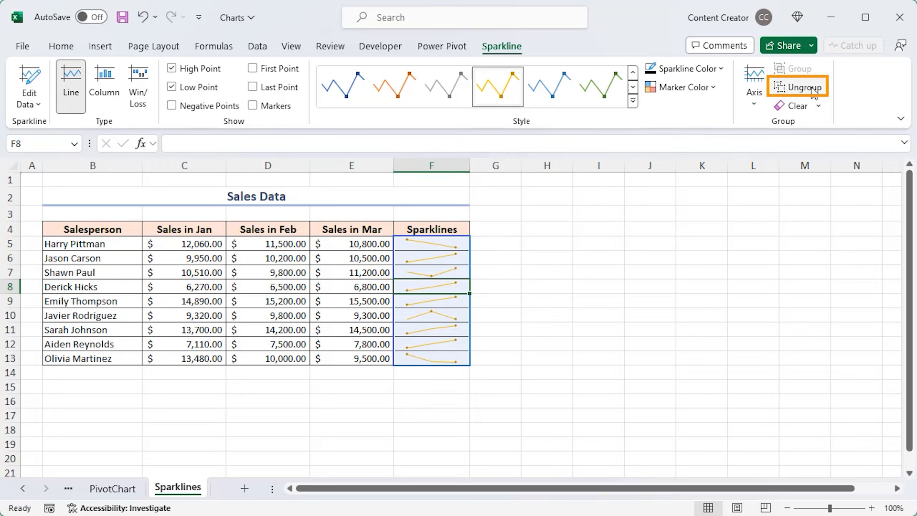
click(821, 106)
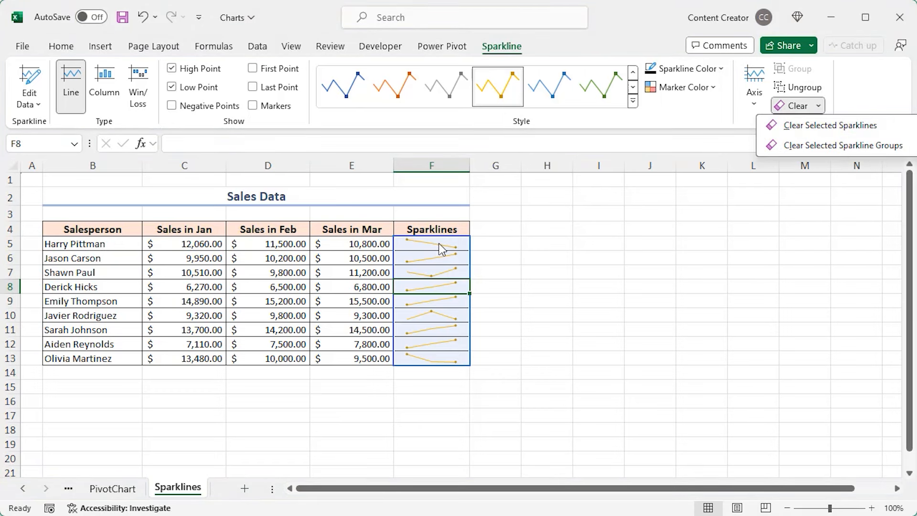
click(438, 242)
click(820, 107)
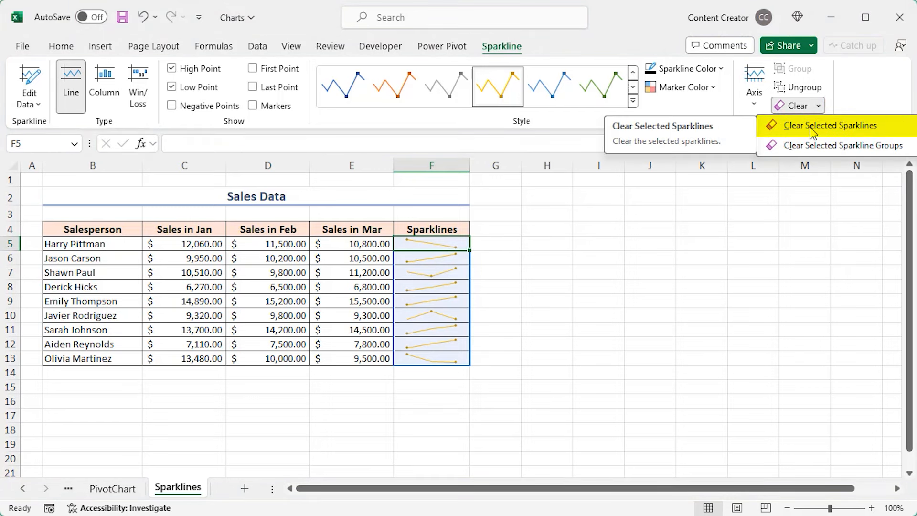
click(858, 128)
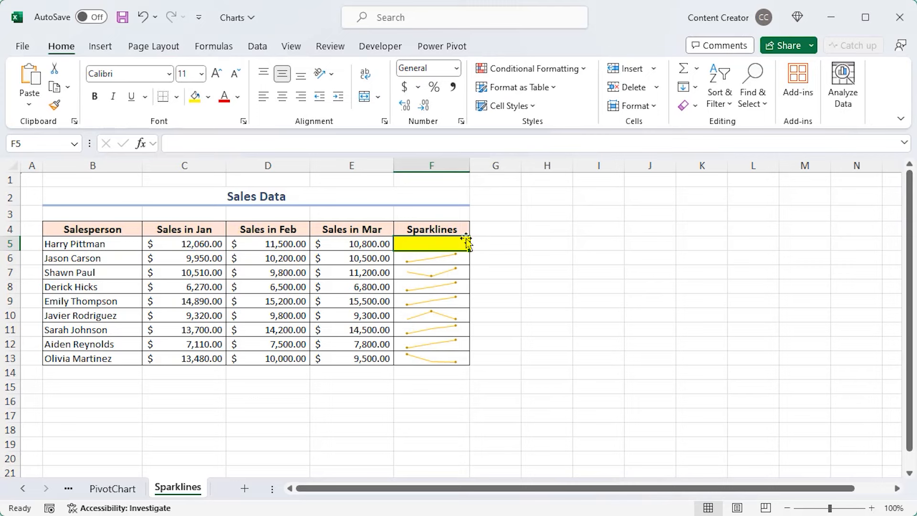
key(ctrl+z)
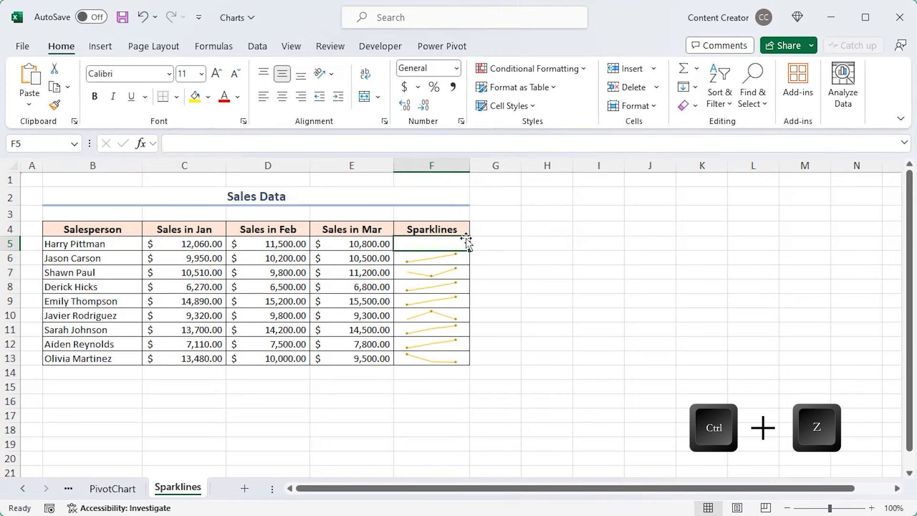
key(ctrl+z)
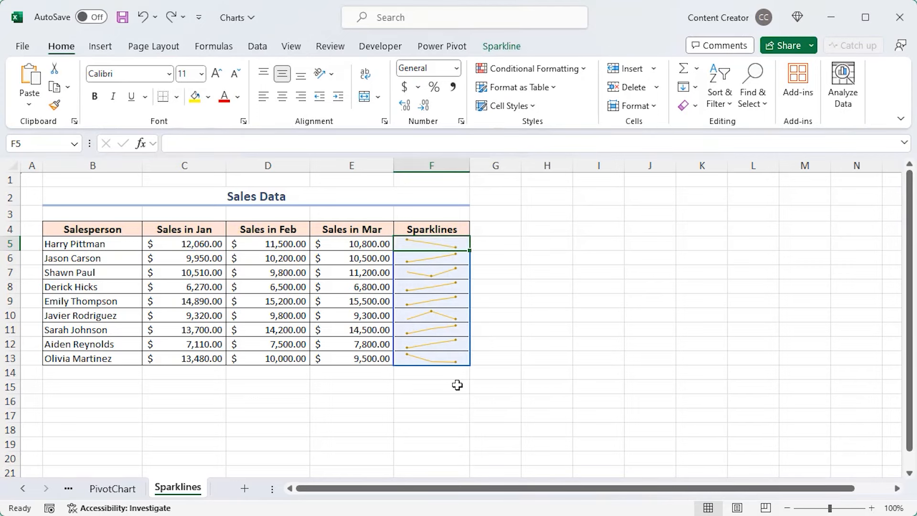
Step: Clear the entire sparkline group in F5:F13
click(501, 46)
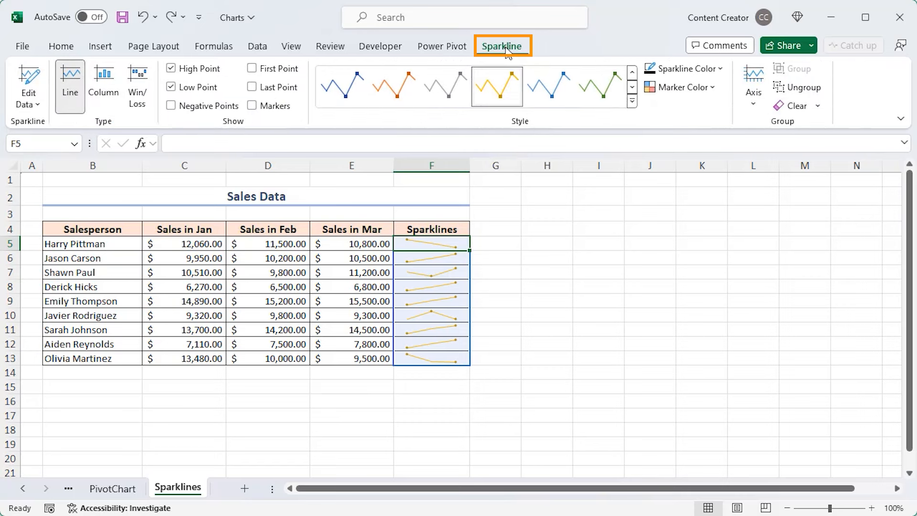
click(819, 105)
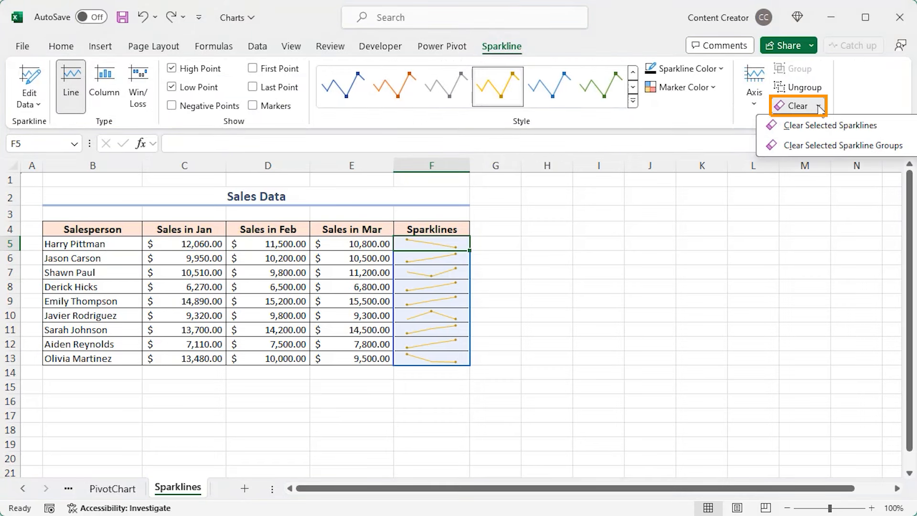
click(857, 146)
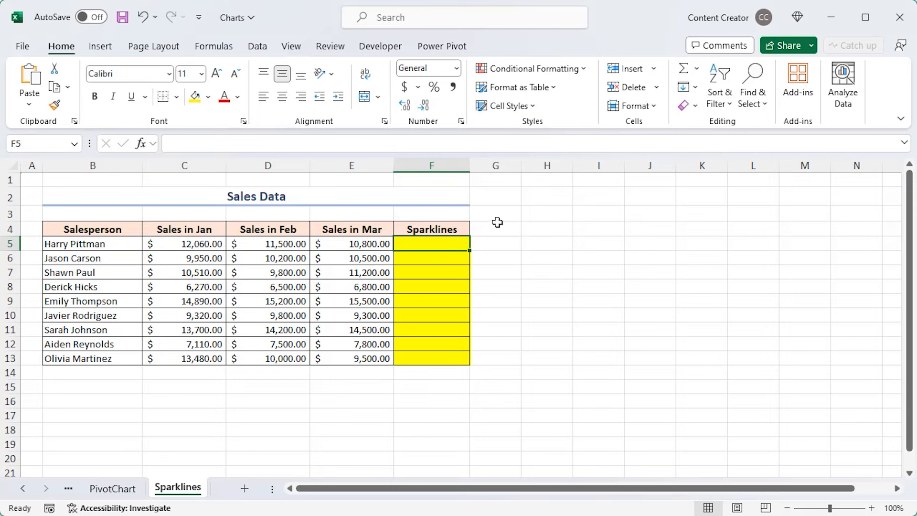